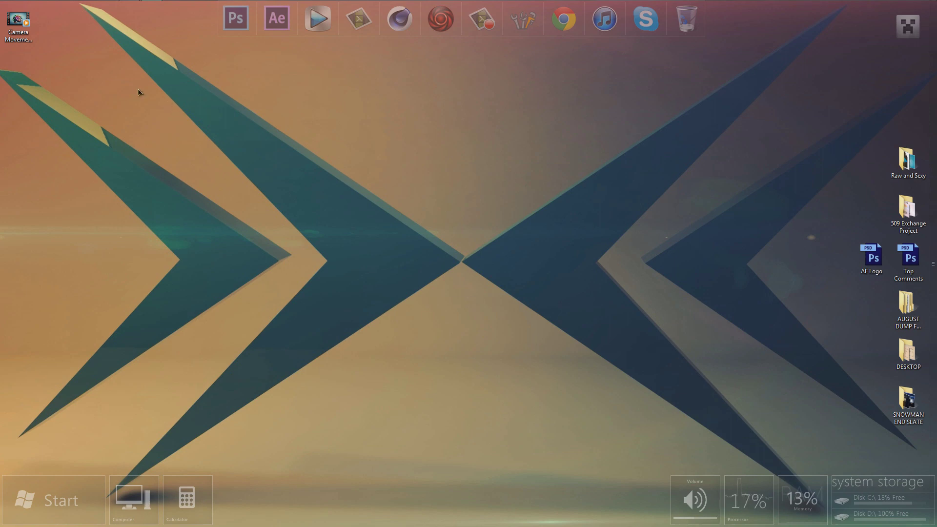
- Watch the Camera Movement Tut Ex1 example video in a smaller, repositioned player window and close it
double_click(18, 21)
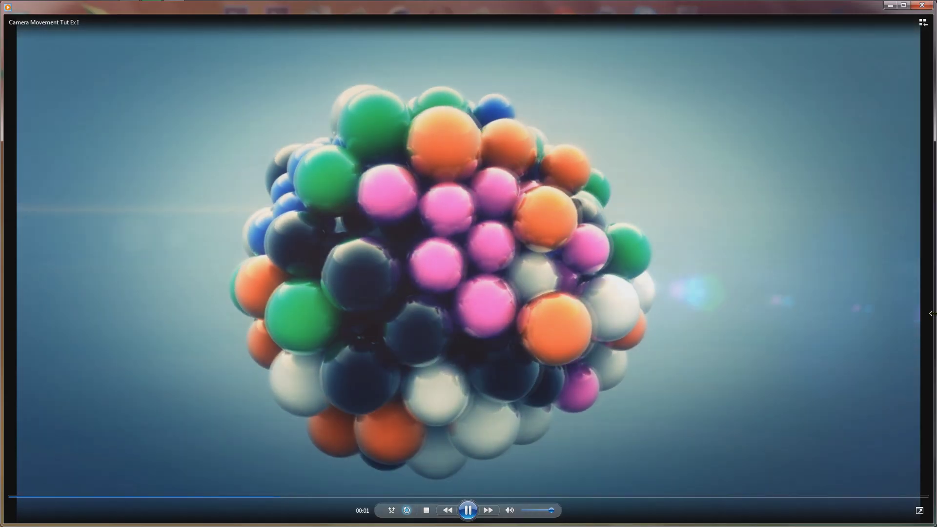
left_click_drag(933, 314, 680, 309)
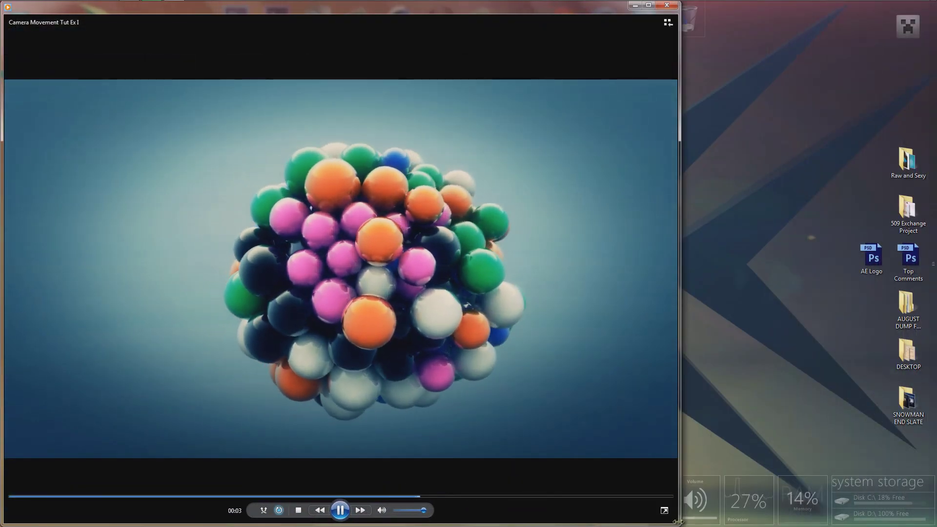
left_click_drag(680, 524, 567, 450)
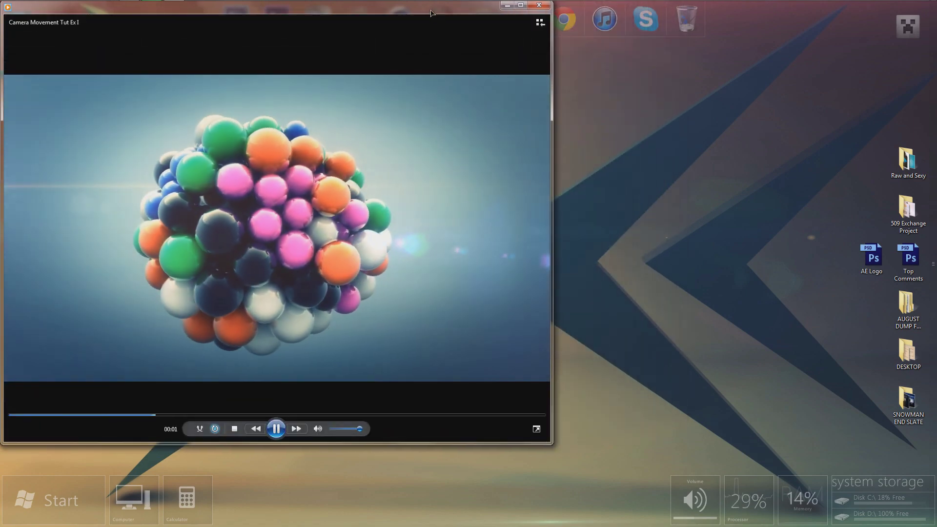
left_click_drag(431, 10, 460, 23)
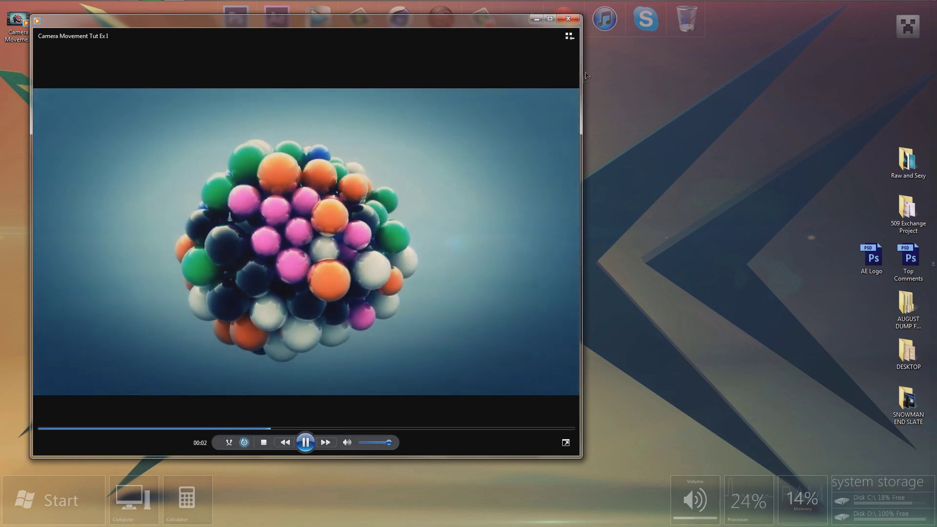
left_click(568, 19)
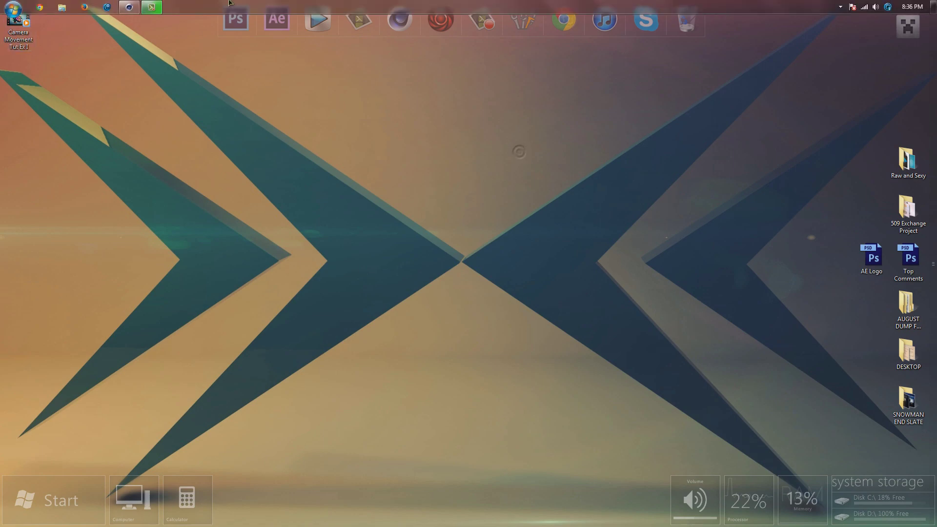
- Switch to CINEMA 4D, frame the 3D text closer in the perspective view, and preview the Random effector's animation
left_click(129, 8)
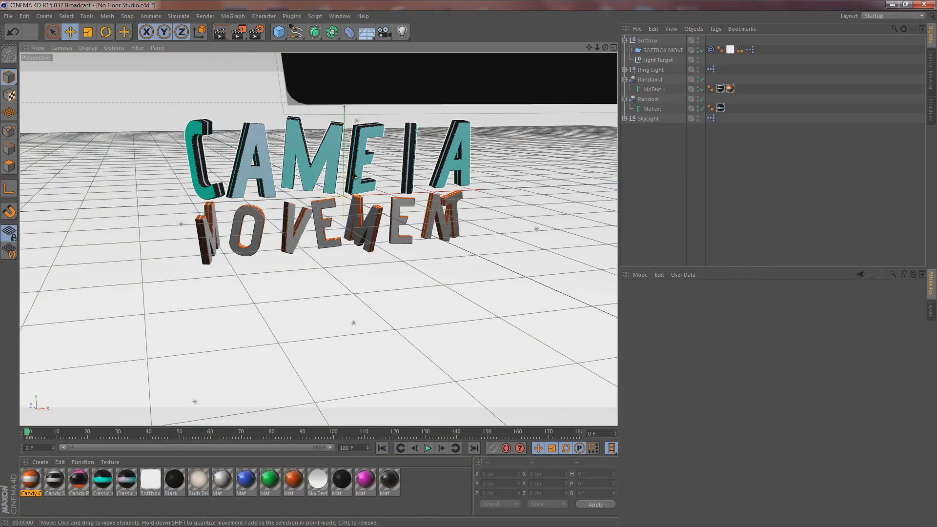
scroll(354, 175, "up", 3)
key("1")
left_click_drag(324, 178, 347, 197)
right_click_drag(346, 197, 378, 197)
left_click_drag(333, 185, 344, 188)
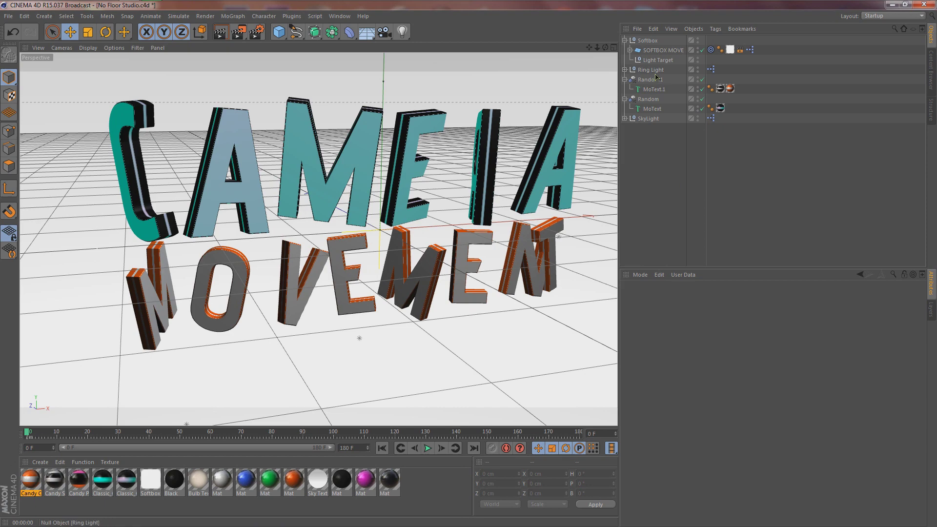
left_click(650, 99)
left_click_drag(279, 433, 1, 428)
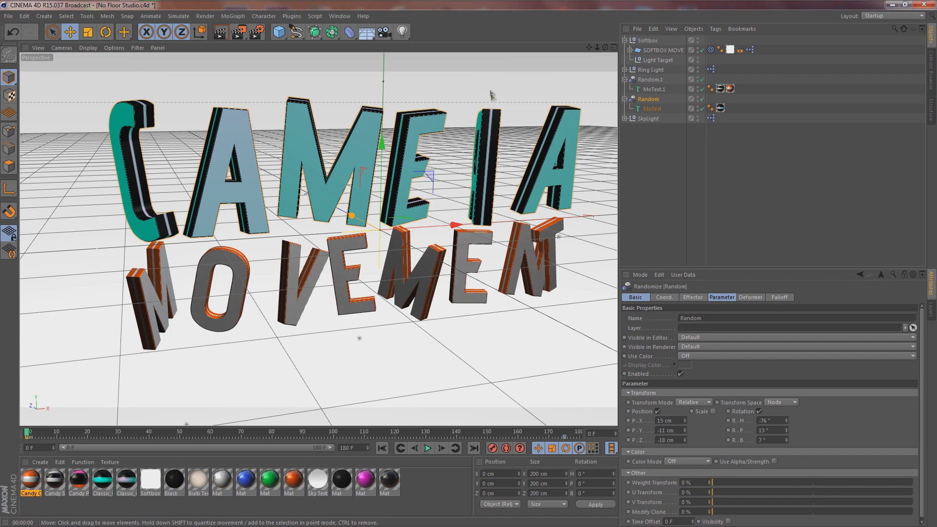
- Add a standard Camera object at the current perspective view
left_click(385, 34)
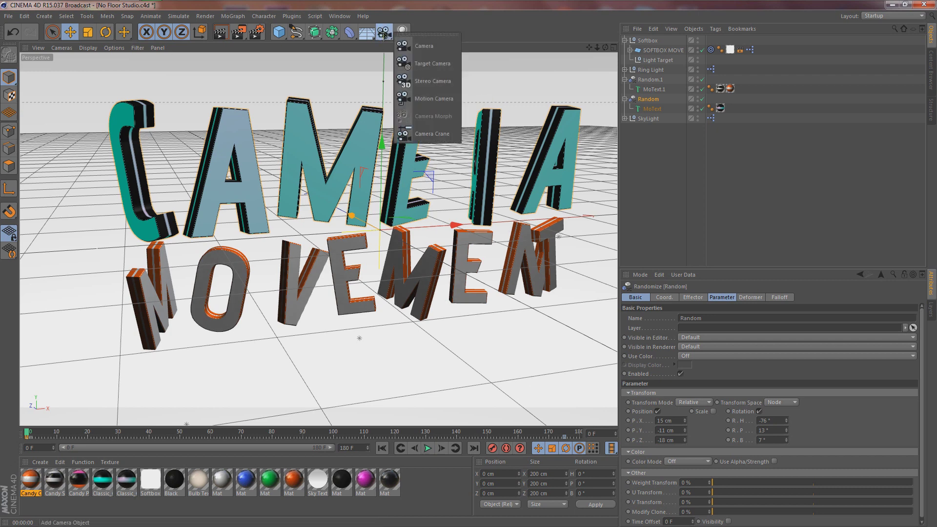
left_click(424, 47)
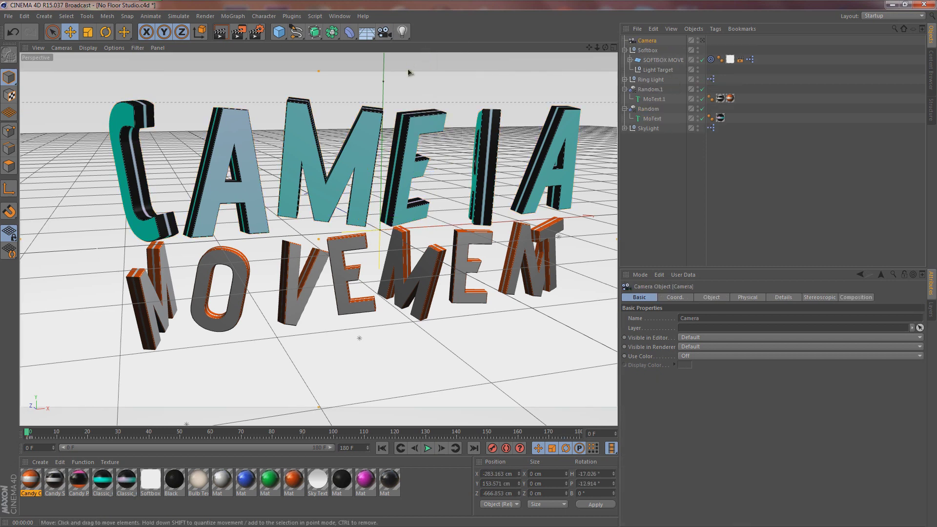
left_click(389, 35)
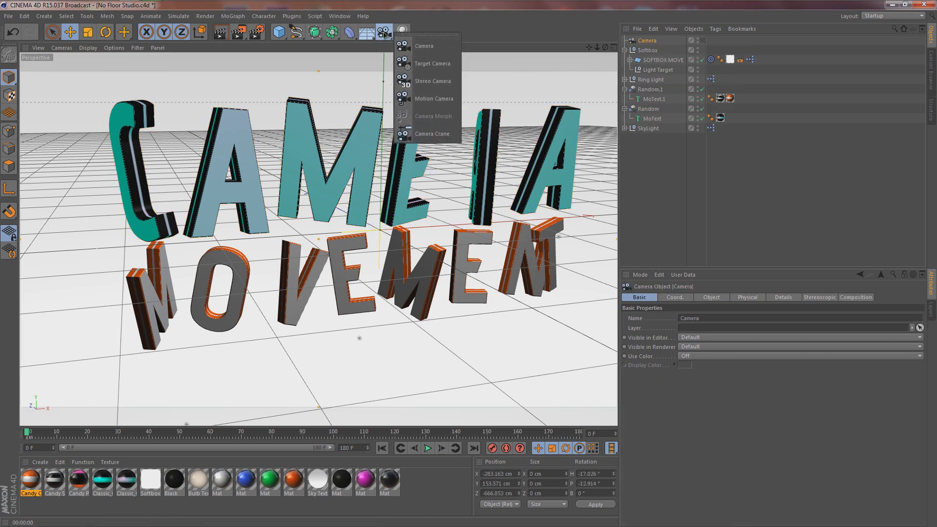
left_click(704, 41)
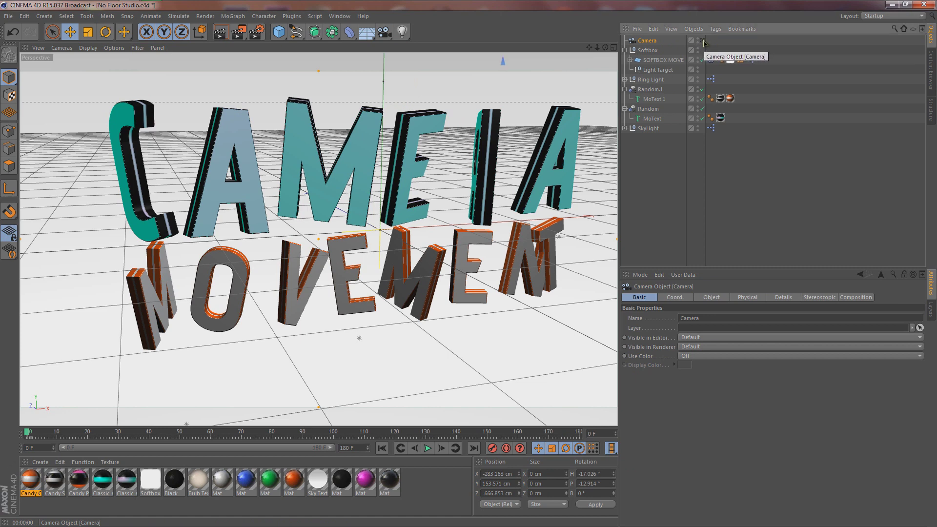
- Toggle looking through the new camera and examine the camera object from outside in the free editor view
left_click(703, 41)
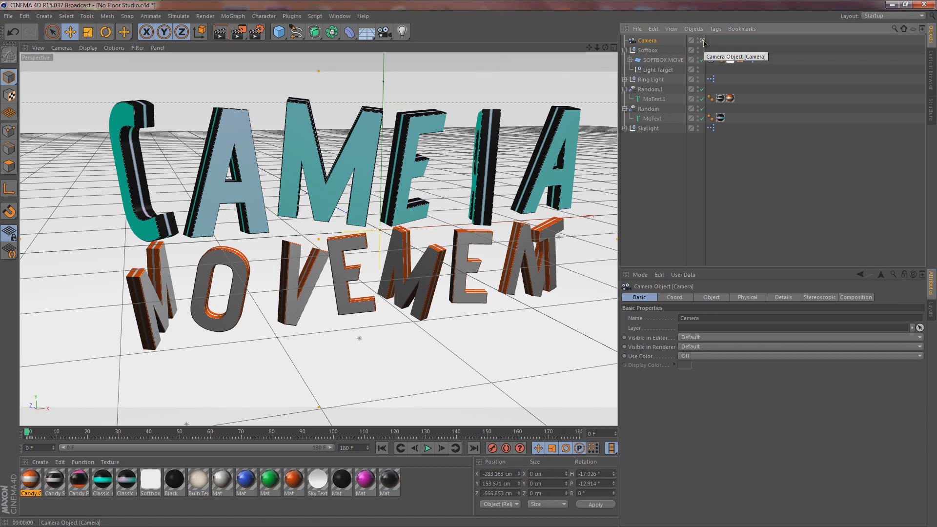
left_click(703, 41)
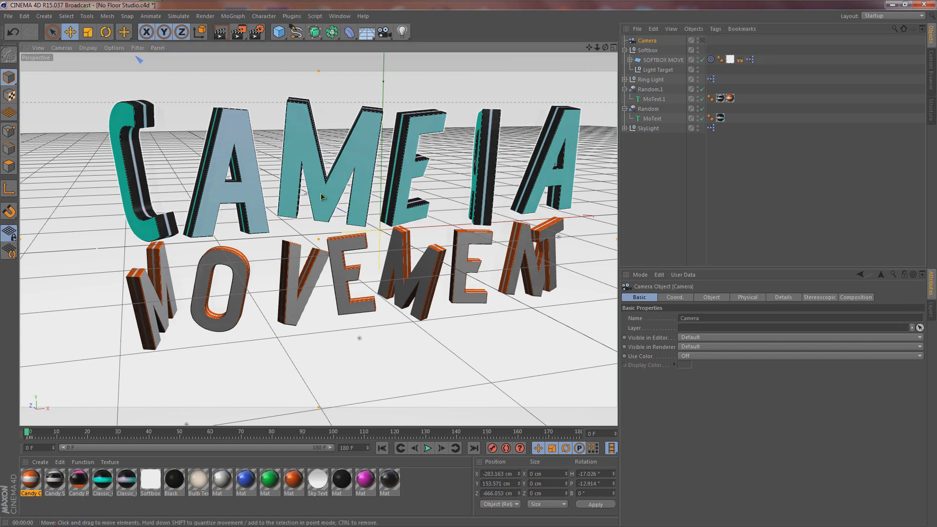
right_click_drag(321, 195, 330, 189, "alt")
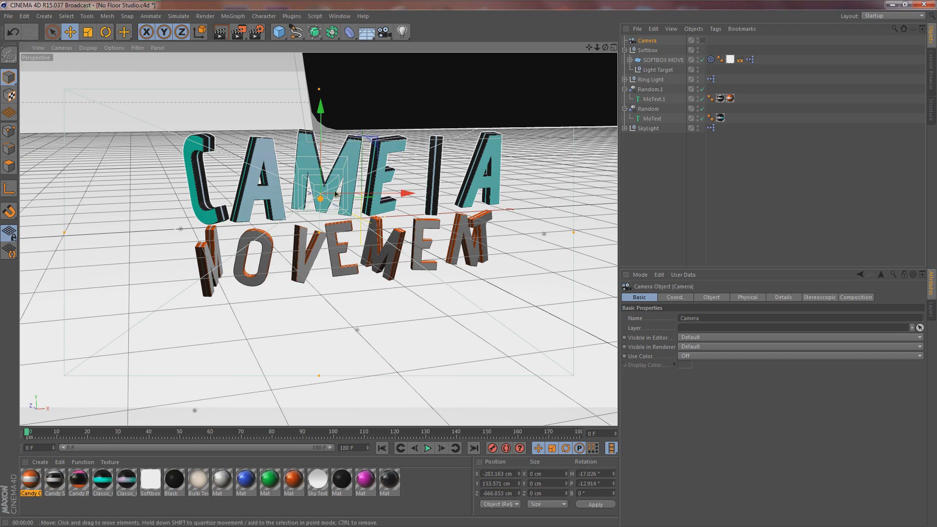
key("3")
mouse_move(327, 198)
left_mouse_down()
mouse_move(374, 196)
mouse_move(329, 199)
left_mouse_up()
key("1")
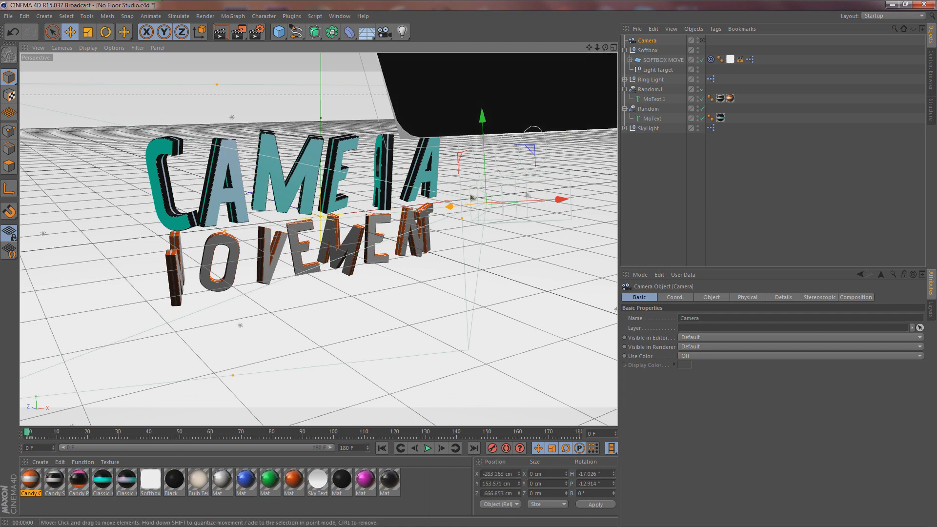
- Look through the camera and orbit it to a lower side angle on the text, heading about -42° and pitch about -8°
left_click(703, 41)
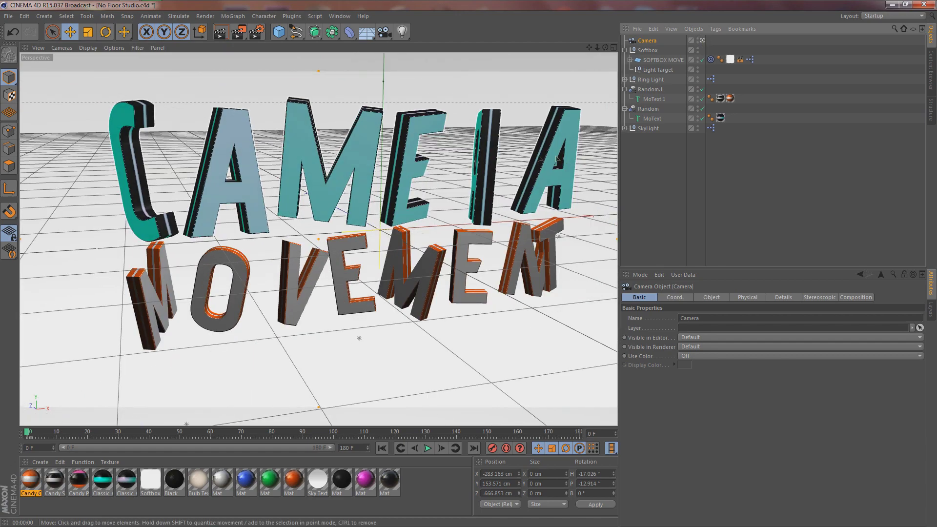
key("3")
left_click_drag(321, 188, 410, 187)
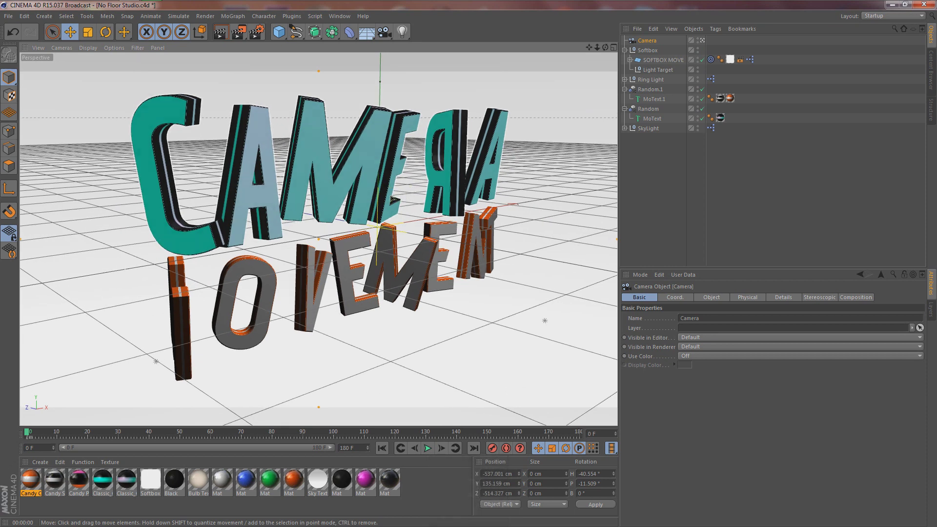
mouse_move(30, 436)
left_mouse_down()
mouse_move(81, 435)
mouse_move(20, 435)
left_mouse_up()
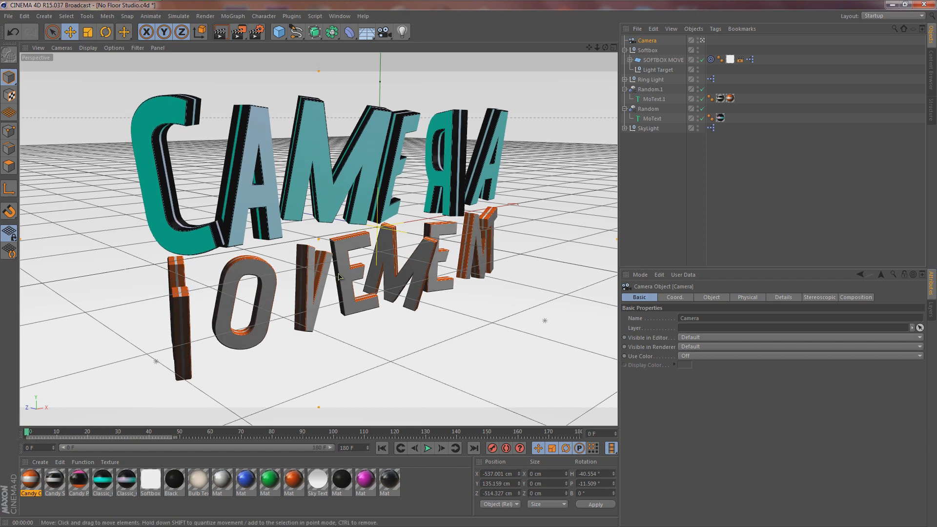
key("3")
left_click_drag(369, 270, 162, 67)
key("1")
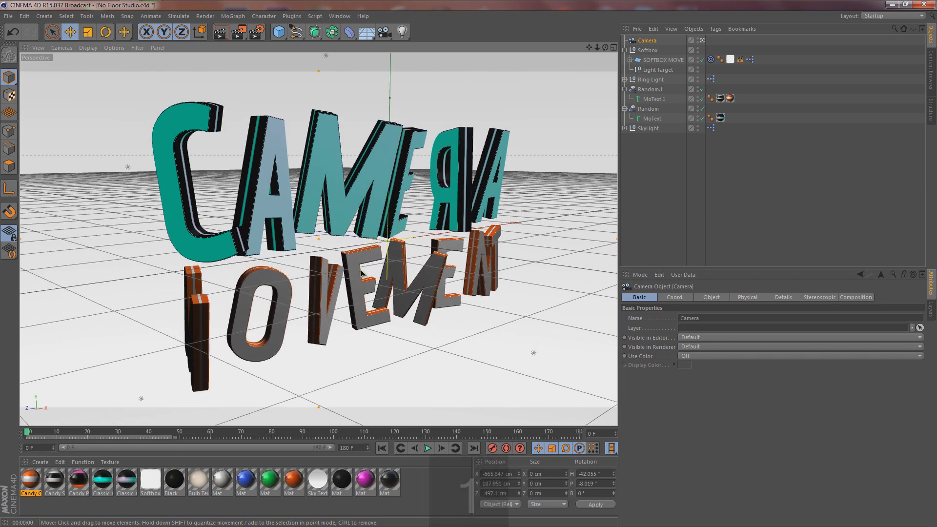
key("2")
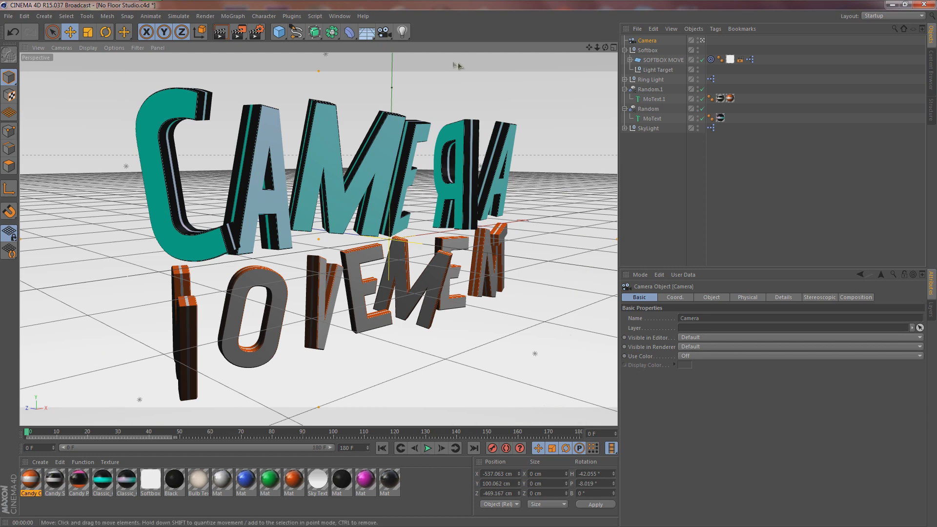
- Reframe the text with the camera at about X -541, Y 99, Z -464 cm and record a keyframe at frame 0
scroll(346, 147, "up", 3)
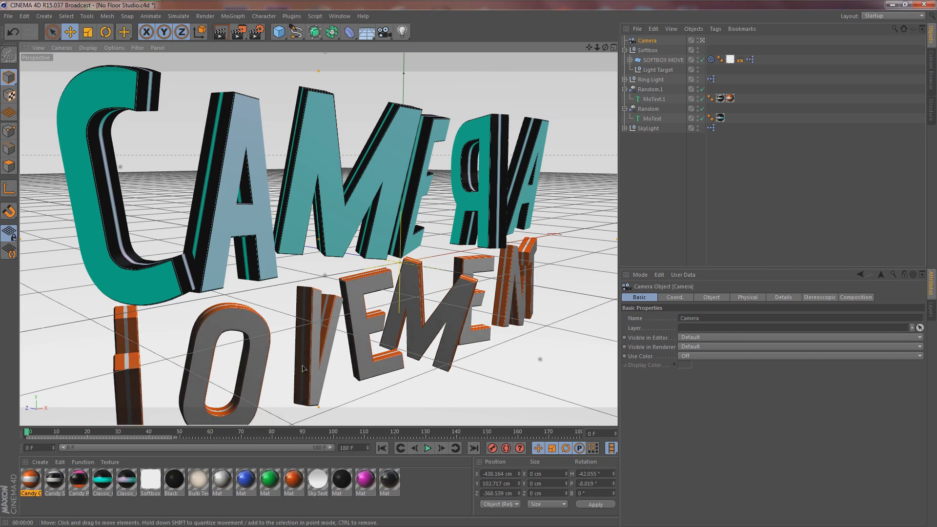
scroll(302, 386, "down", 2)
key("1")
left_click_drag(325, 346, 333, 314)
right_click_drag(333, 315, 366, 311)
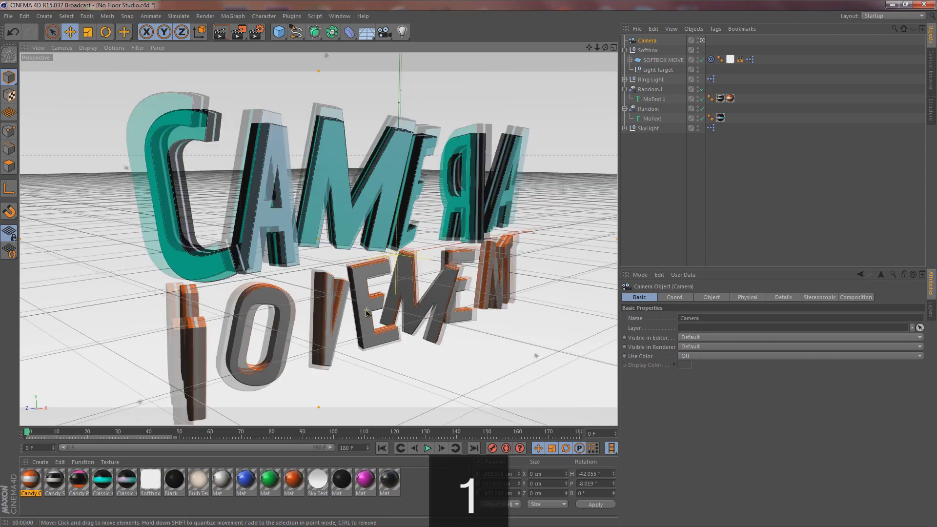
left_click_drag(367, 312, 367, 290)
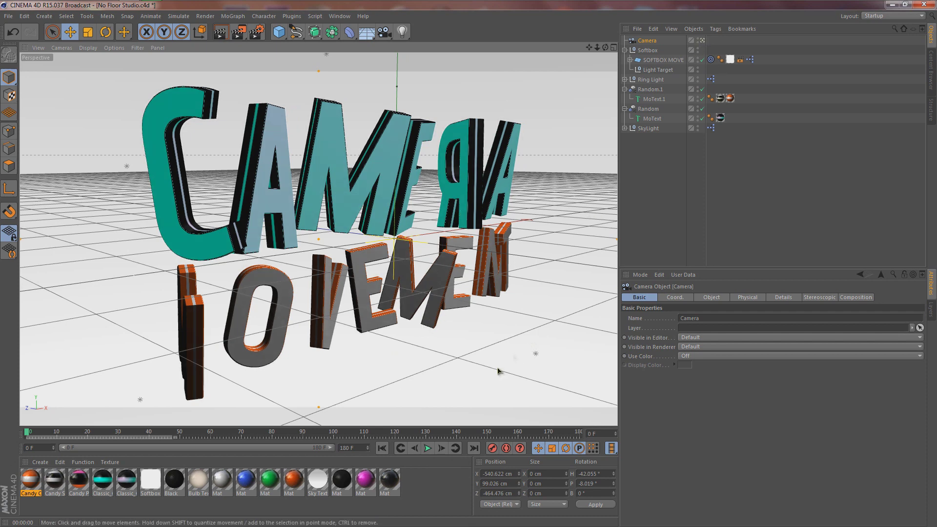
left_click(493, 449)
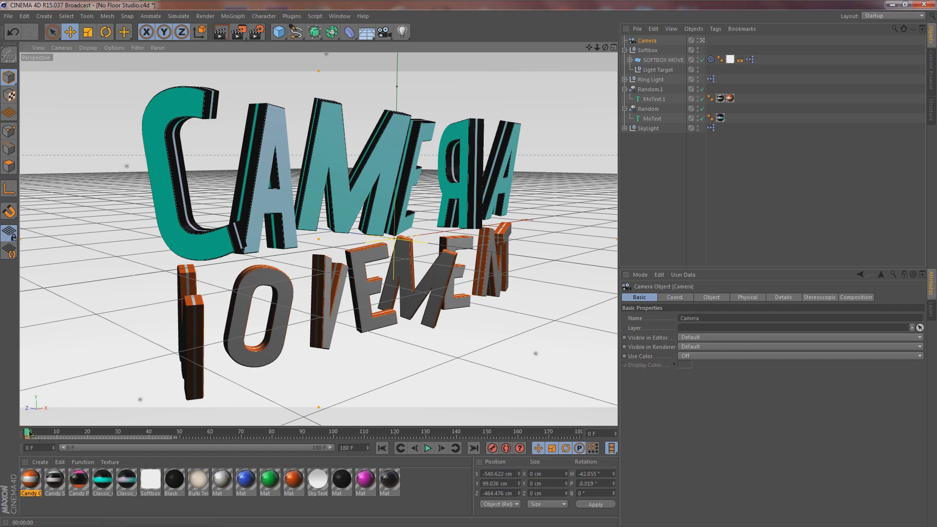
- At frame 180, orbit the camera to face the text front-on at a heading of about 1° and record a keyframe
key("F8")
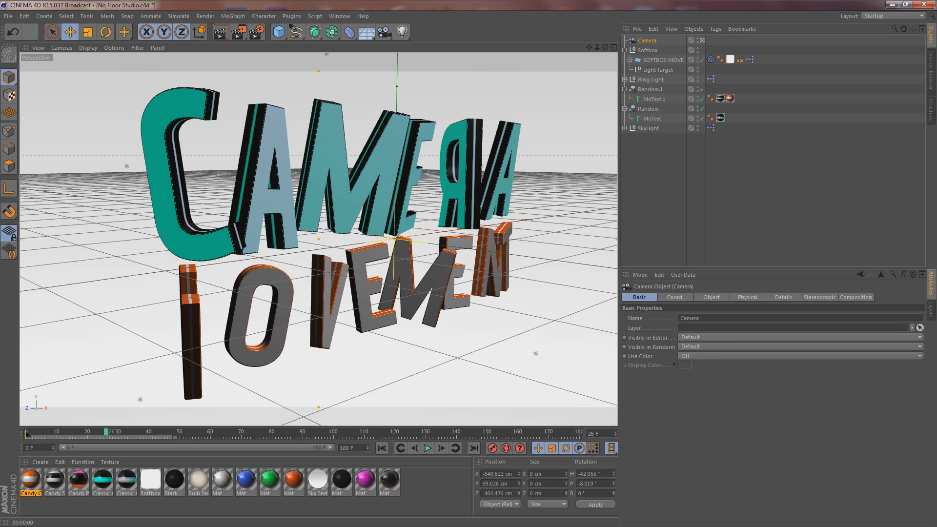
left_click(27, 433)
left_click_drag(26, 433, 593, 436)
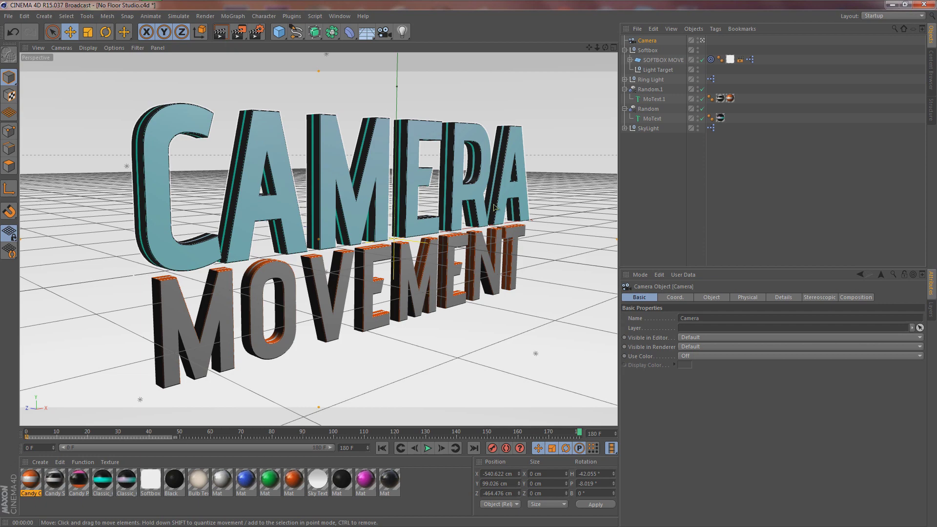
key("3")
left_click_drag(493, 208, 395, 209)
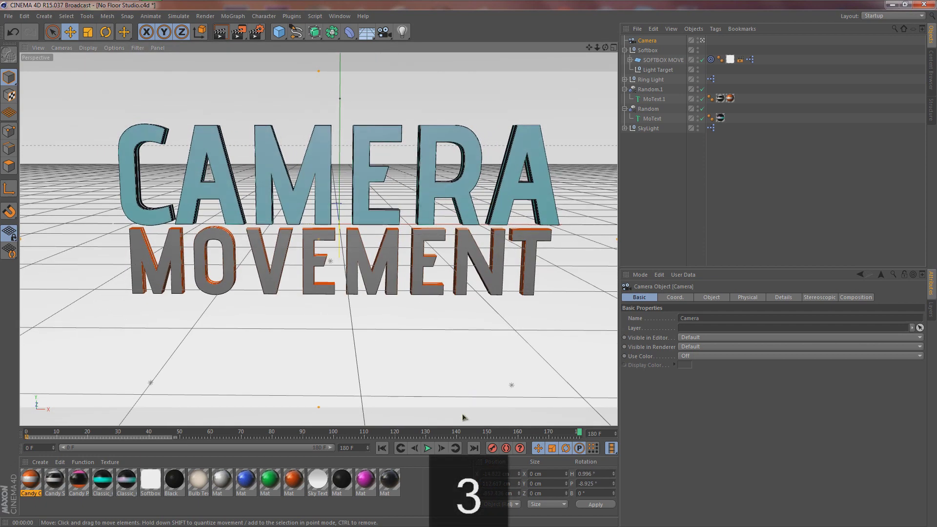
left_click_drag(579, 433, 472, 419)
mouse_move(588, 424)
left_mouse_down()
mouse_move(83, 415)
mouse_move(578, 412)
left_mouse_up()
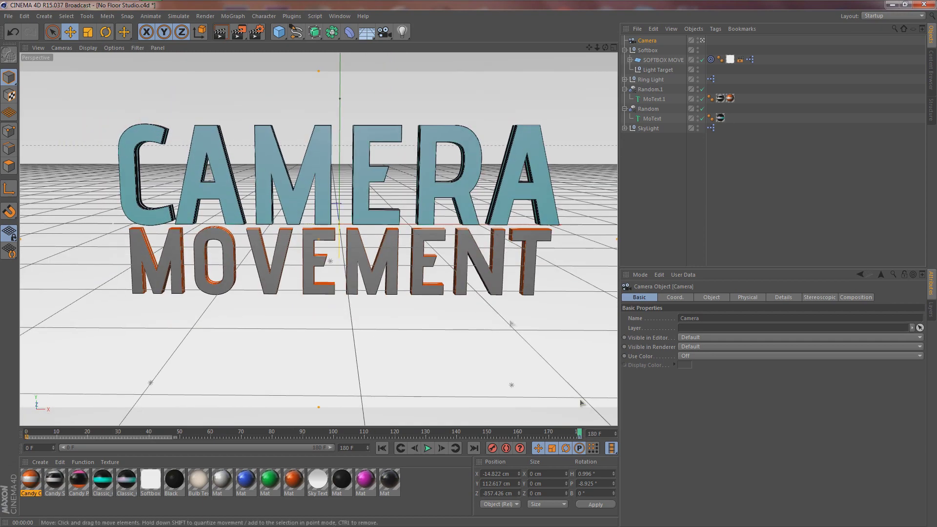
- Scrub to frame 89 and examine the camera's motion path from outside the camera view
left_click_drag(558, 432, 299, 432)
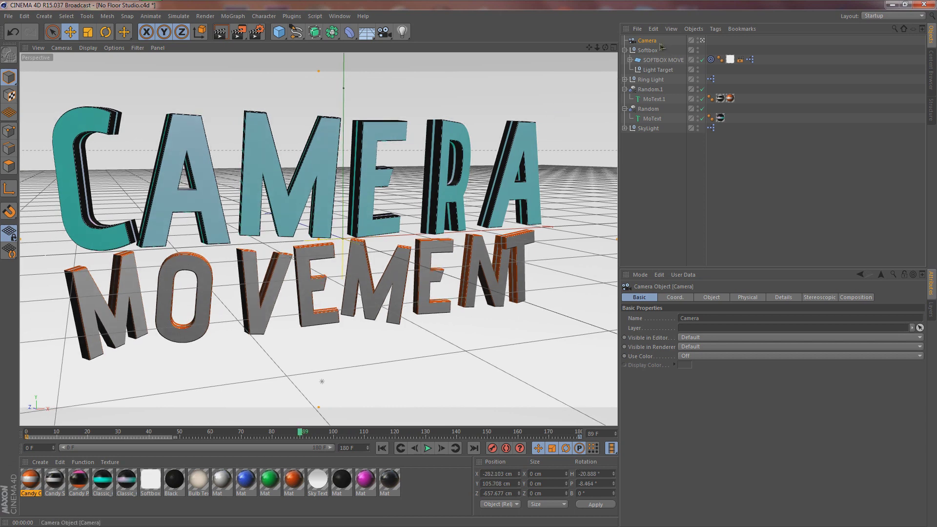
left_click(703, 41)
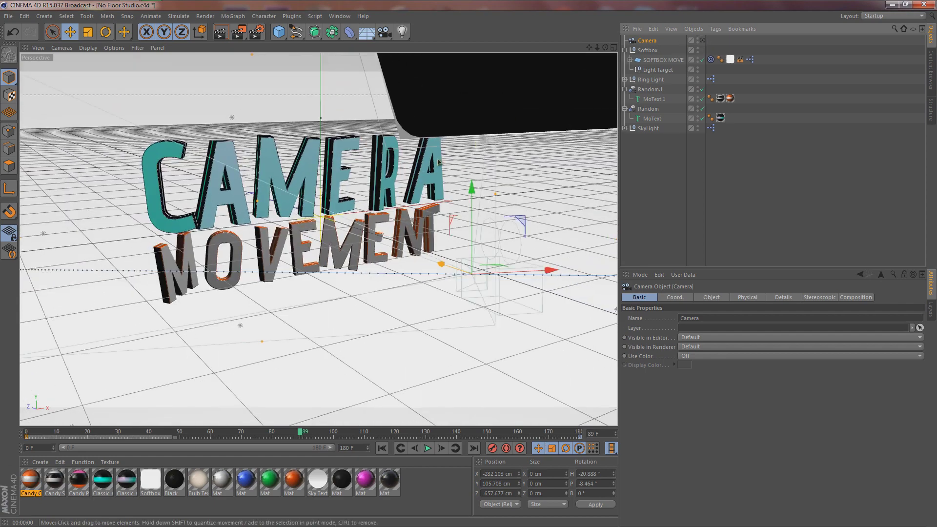
left_click_drag(395, 204, 427, 274, "alt")
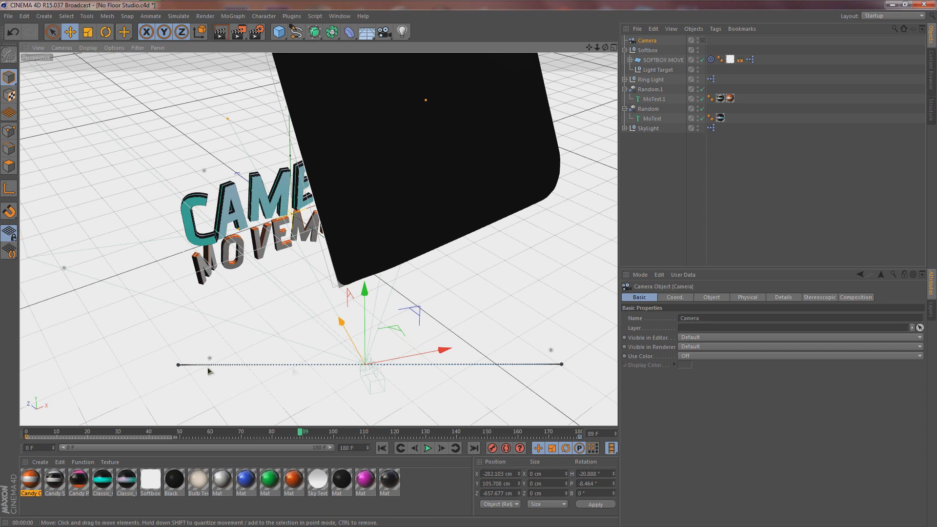
- Try reshaping the camera's motion path by moving its start point and by bending it outward with a keyframe at frame 89
left_click_drag(179, 371, 198, 366)
key("ctrl+z")
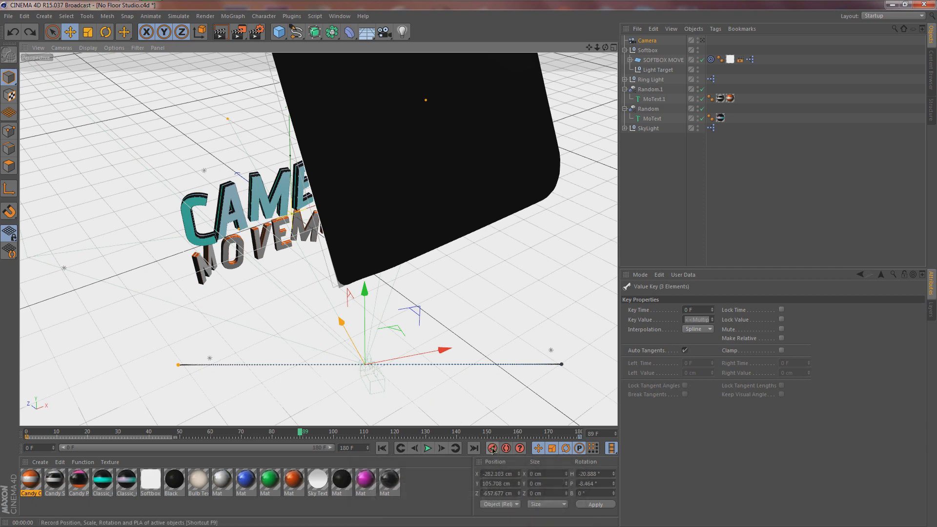
left_click_drag(304, 433, 402, 433)
left_click_drag(365, 366, 588, 442)
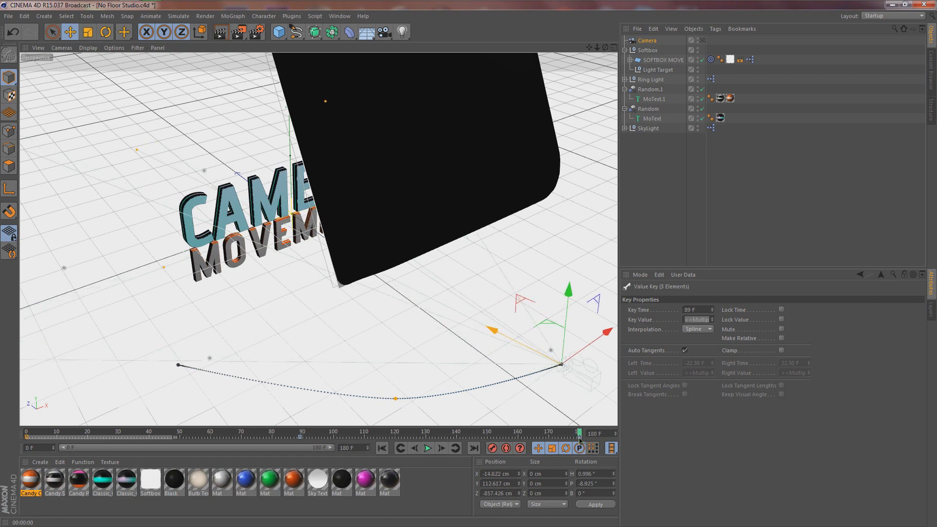
- Look through the camera at frame 180, center the text, move in to about Z -734 cm, and record the keyframe again
left_click(703, 41)
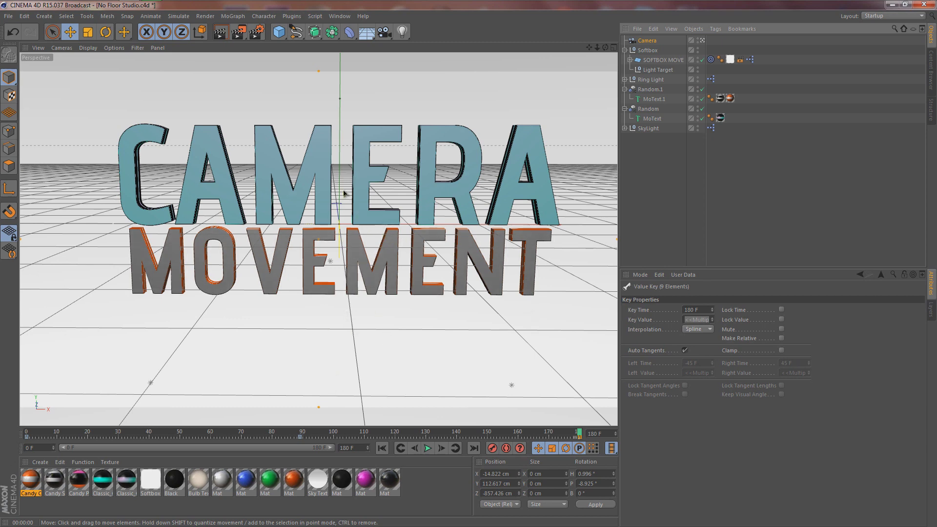
key("1")
left_click_drag(345, 194, 335, 225)
scroll(338, 211, "up", 2)
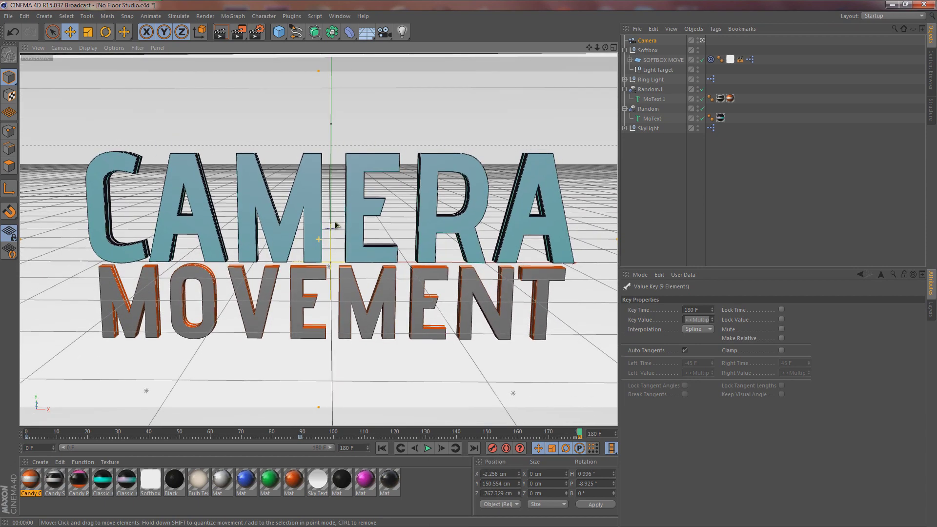
scroll(335, 225, "up", 2)
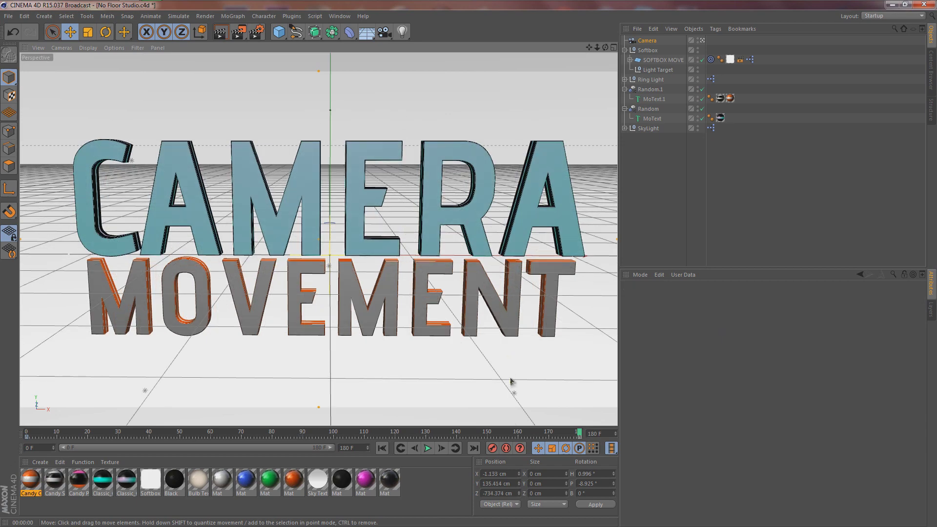
left_click(491, 449)
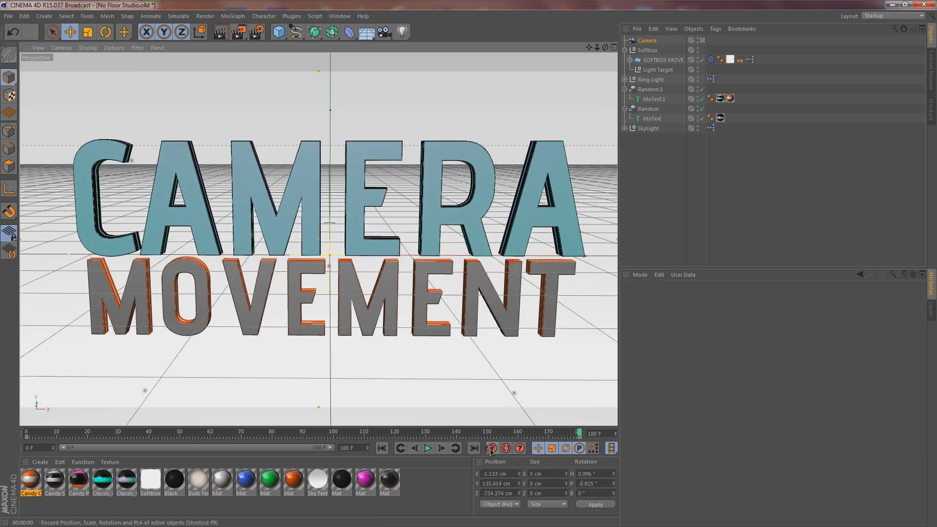